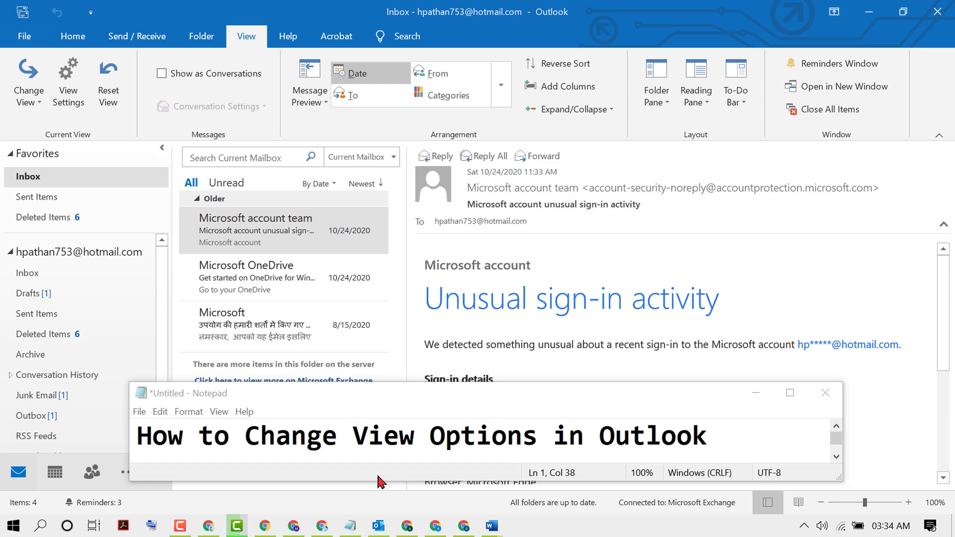
Minimize the Notepad title note so the Outlook Inbox and open message show.
click(756, 393)
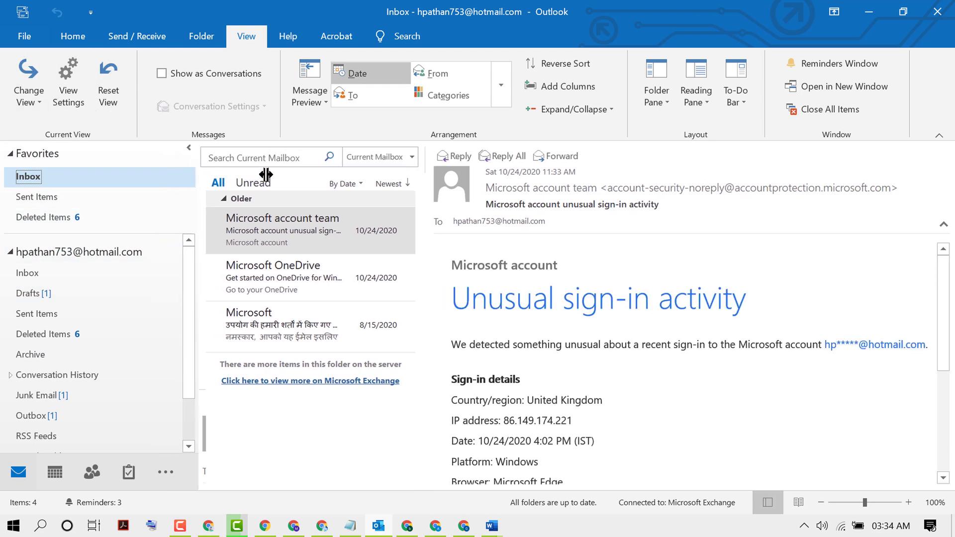
Widen the folder pane, then resize the message list against the reading pane.
mouse_move(172, 175)
mouse_down()
mouse_move(606, 175)
mouse_move(207, 206)
mouse_up()
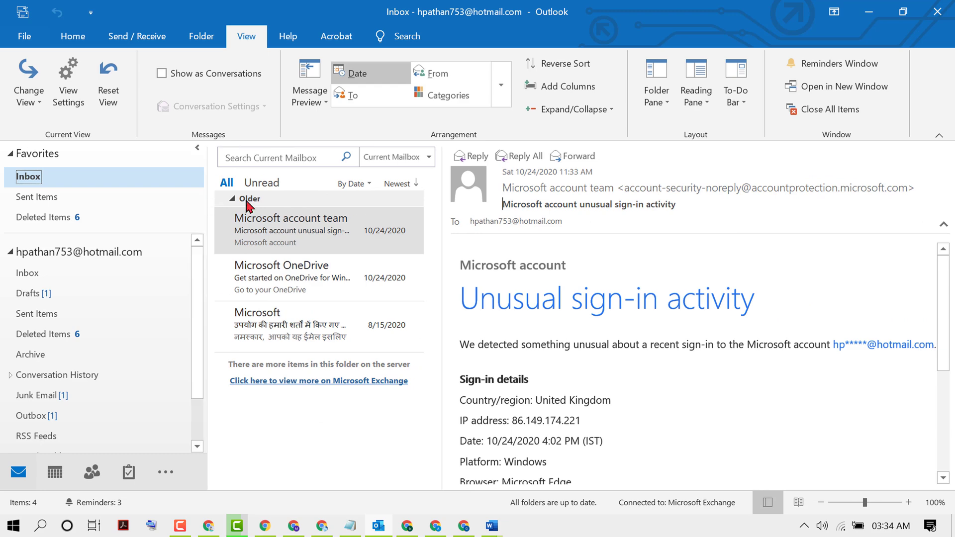
drag(489, 170, 872, 170)
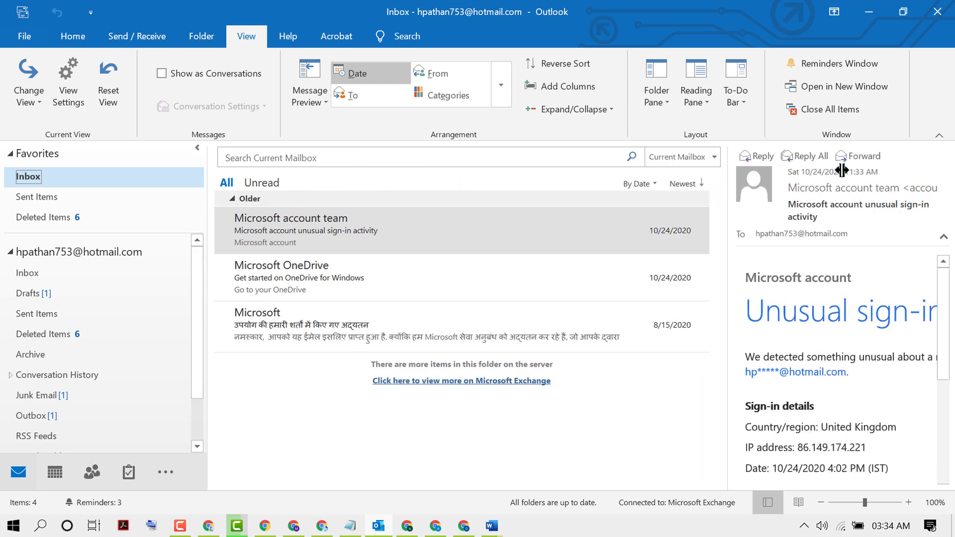
drag(729, 195, 369, 194)
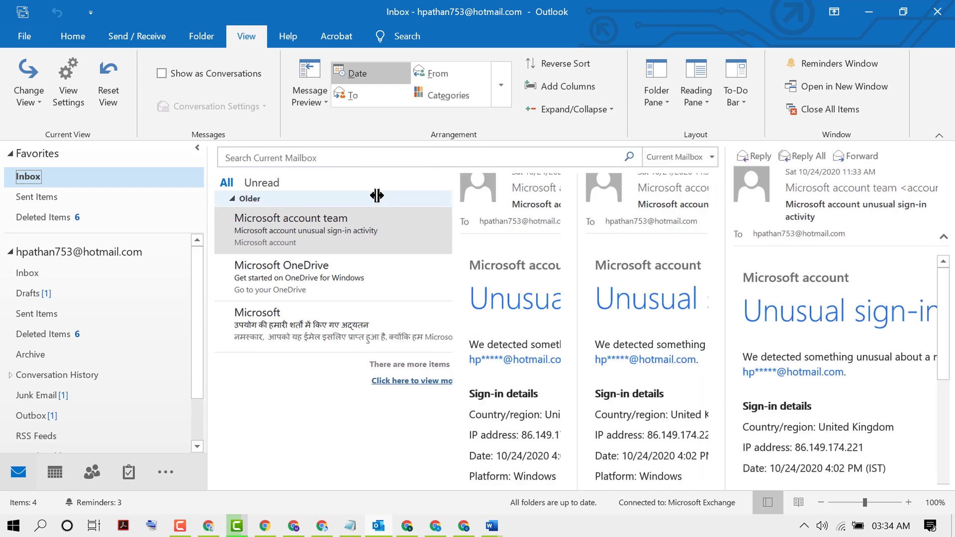
drag(529, 196, 529, 194)
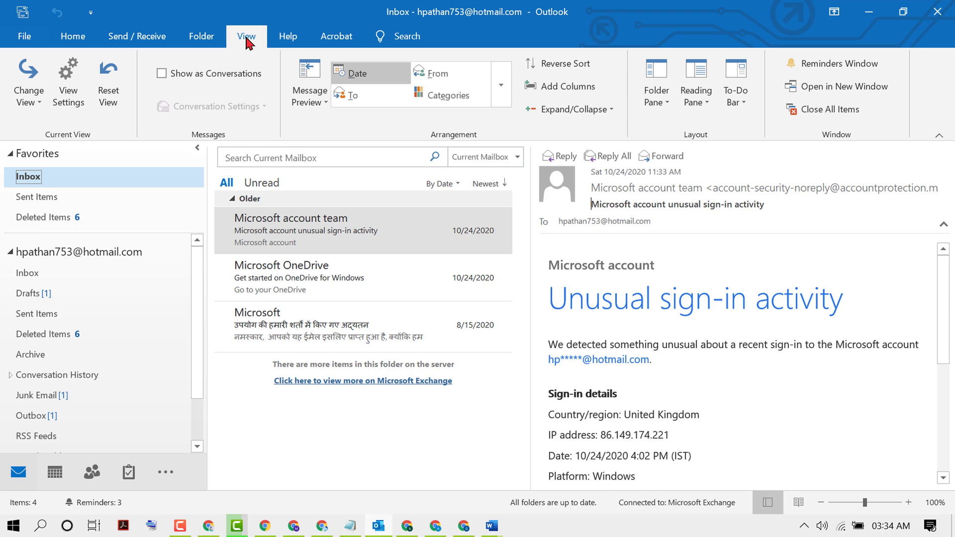
click(669, 104)
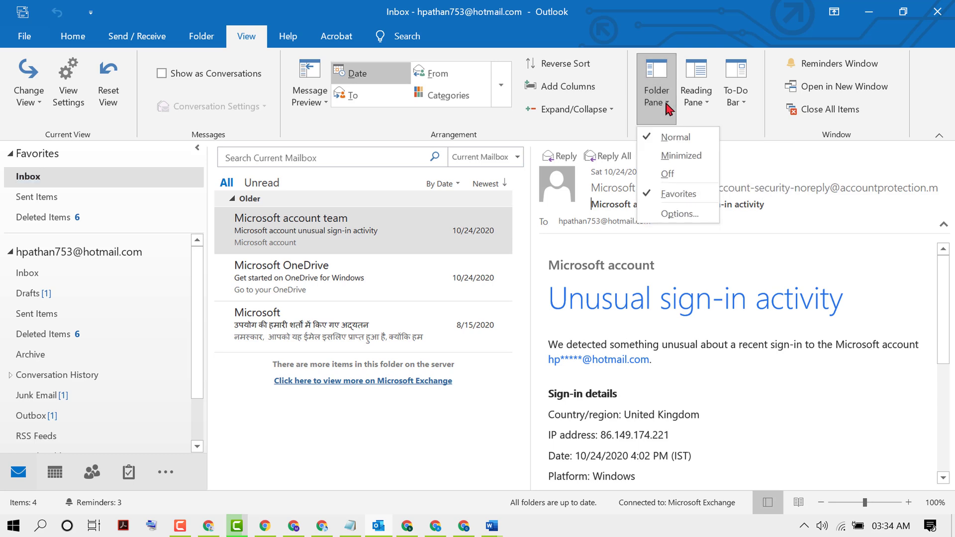
click(672, 156)
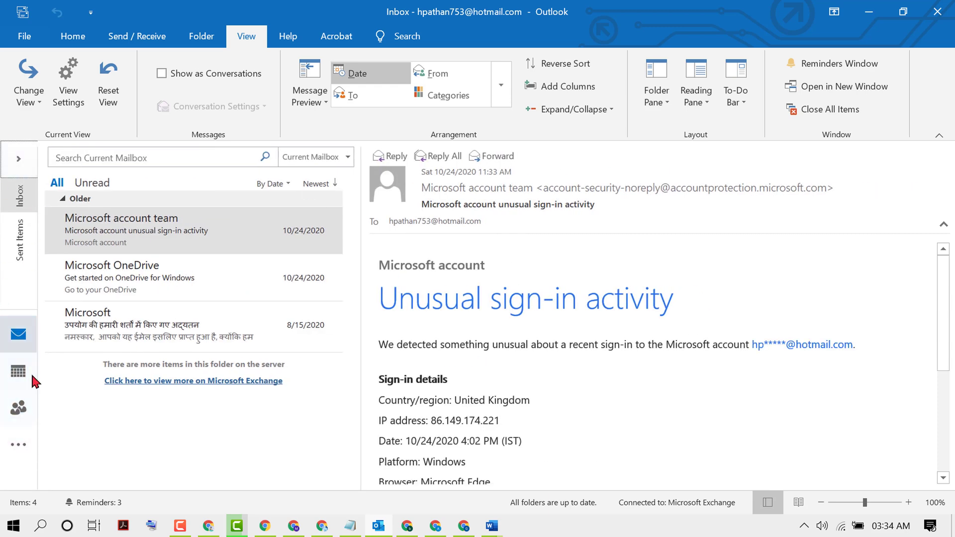
click(668, 103)
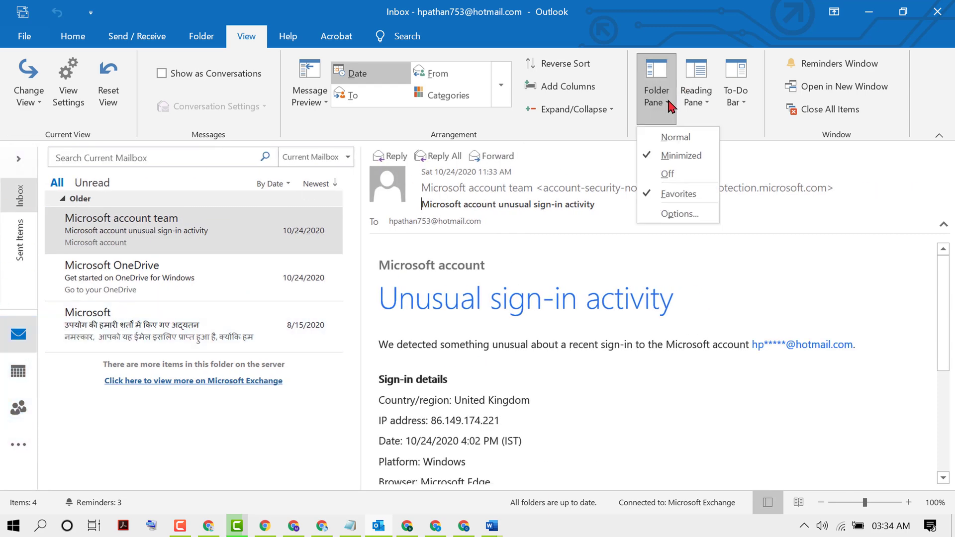
click(669, 175)
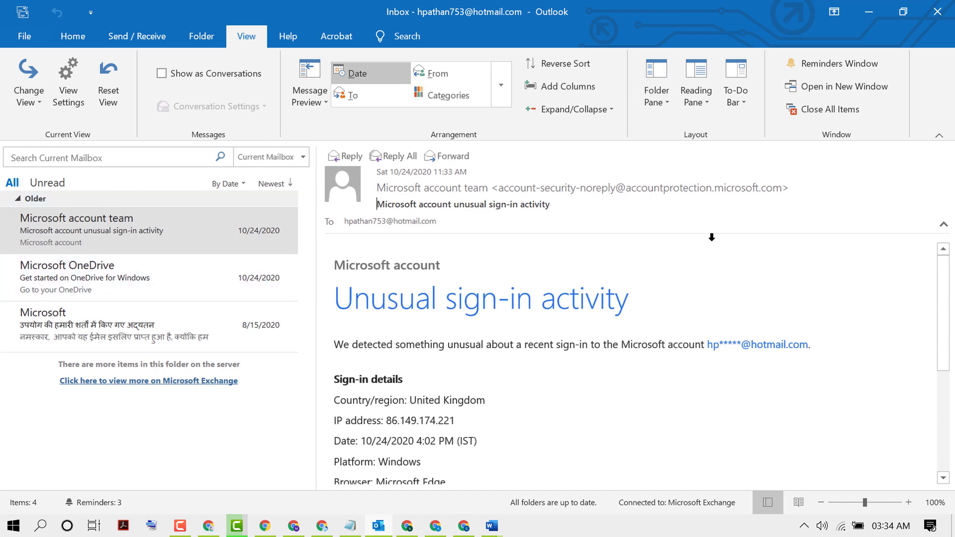
click(673, 106)
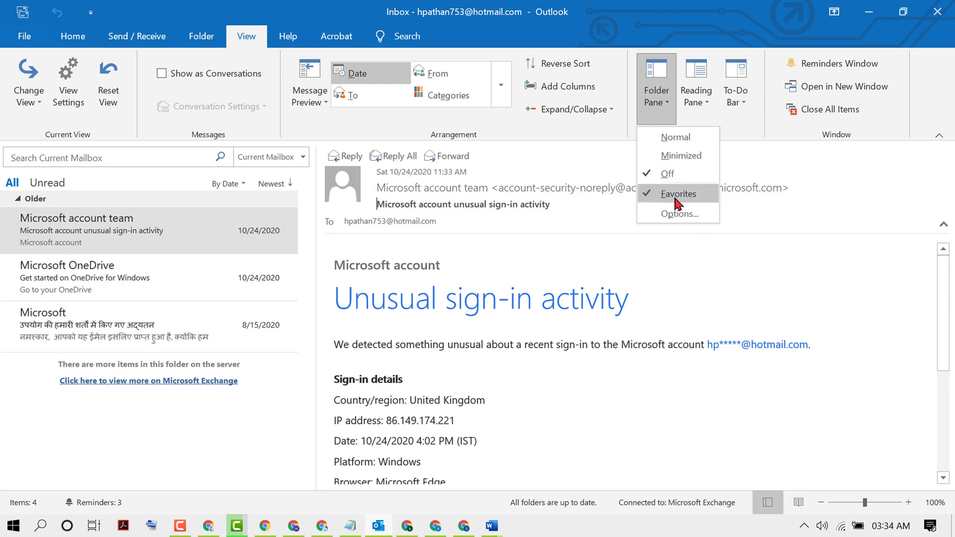
click(673, 136)
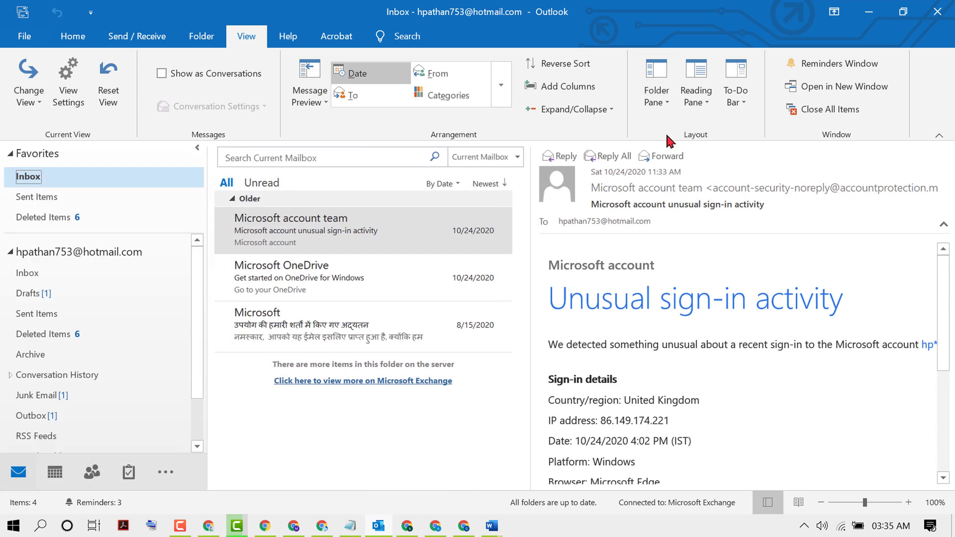
Preview the 8/15/2020 Microsoft message and move the reading pane to the bottom.
click(300, 327)
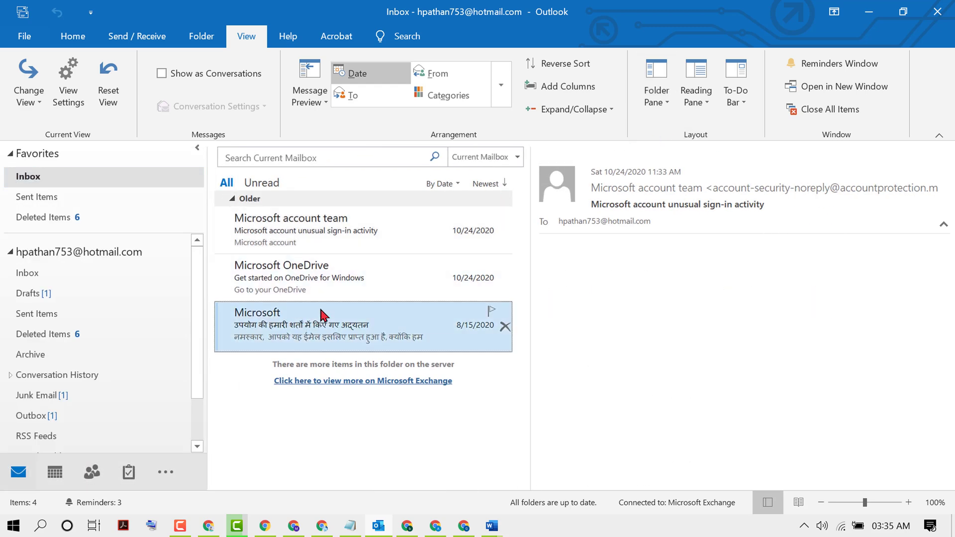
click(707, 106)
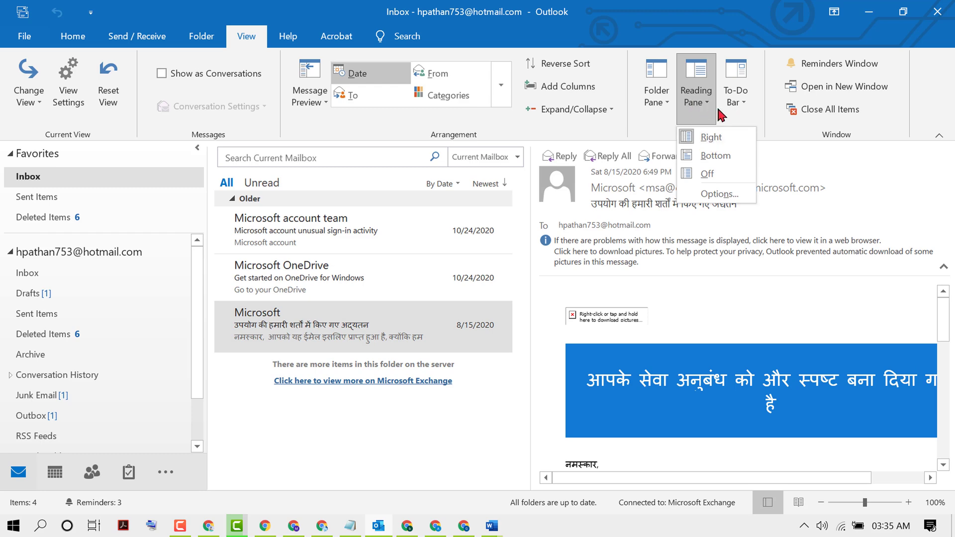
click(715, 161)
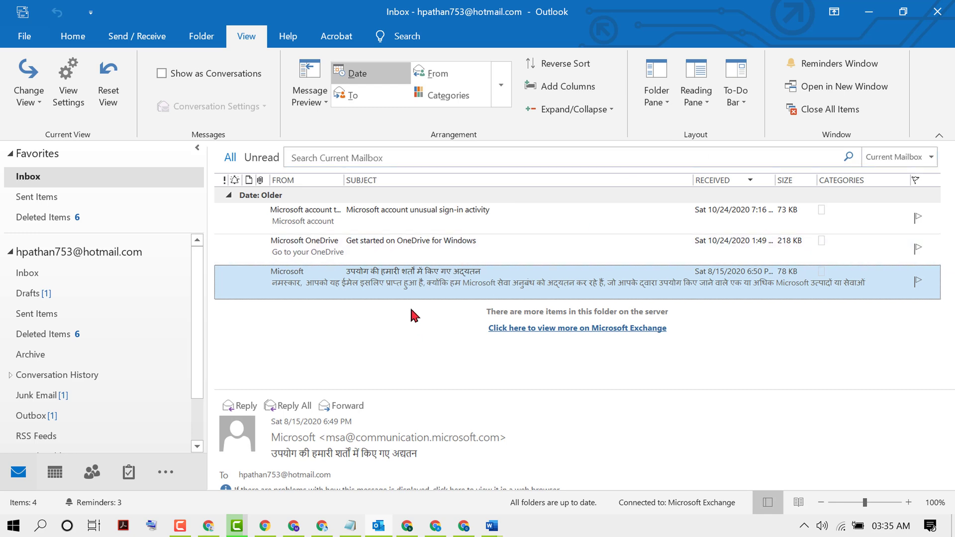
Turn the reading pane off so the message list fills the window.
click(697, 97)
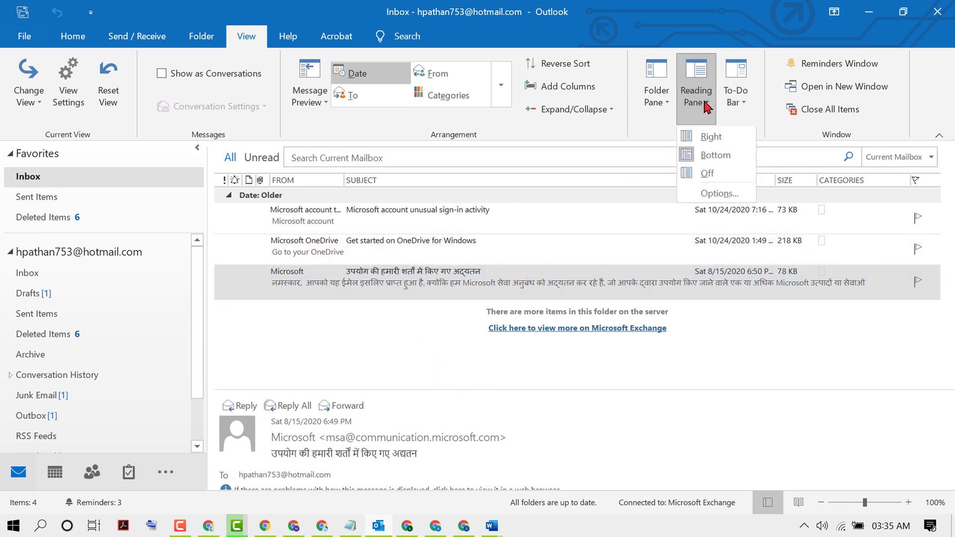
click(708, 175)
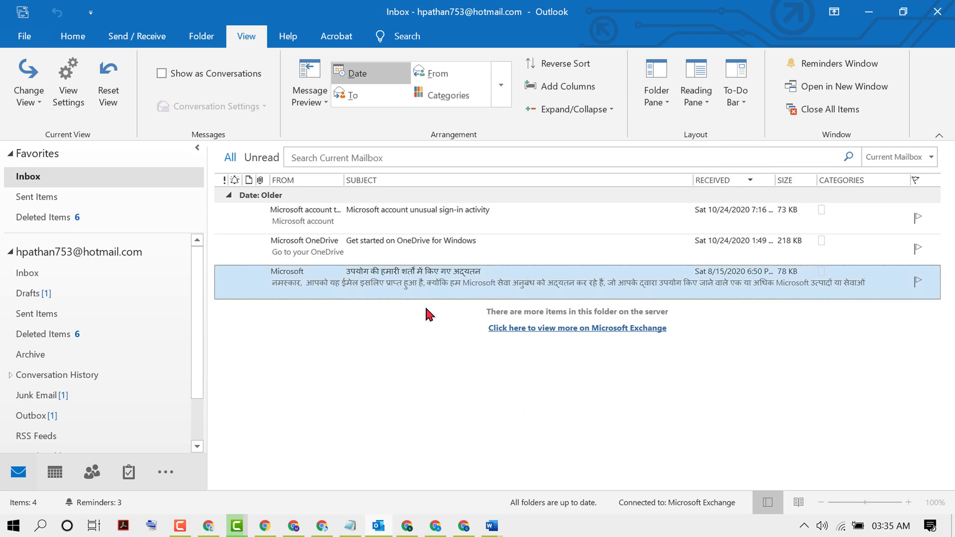
click(709, 107)
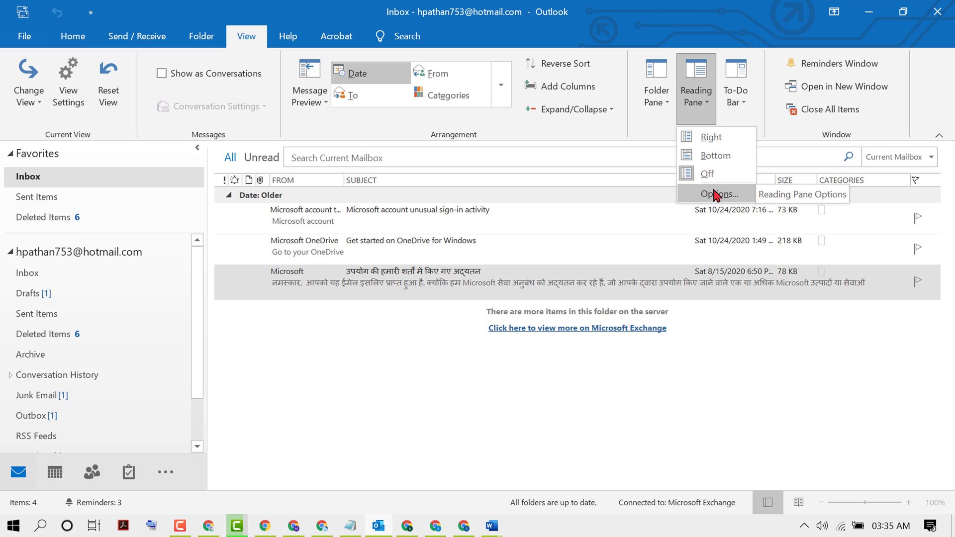
Show Calendar, People and Tasks in the To-Do Bar.
click(746, 107)
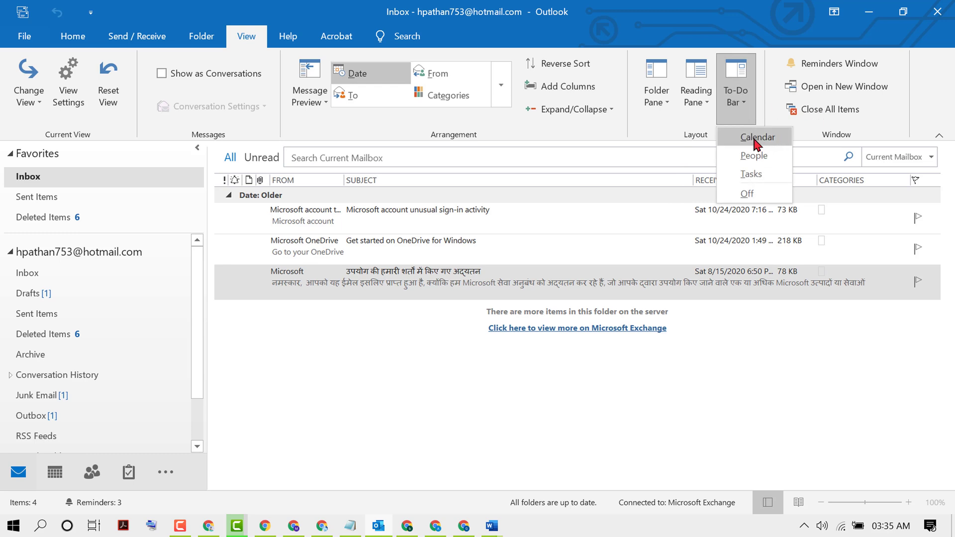
click(754, 141)
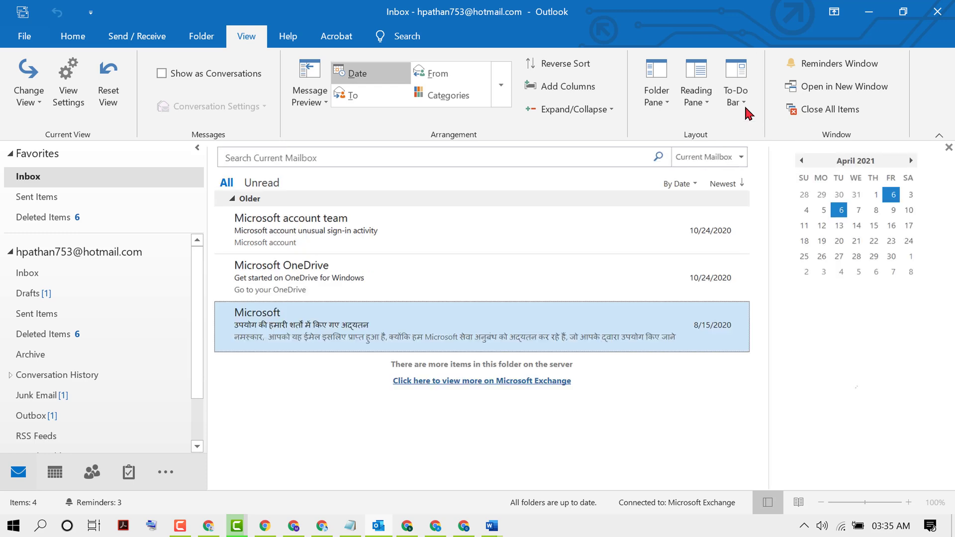
click(738, 102)
click(750, 156)
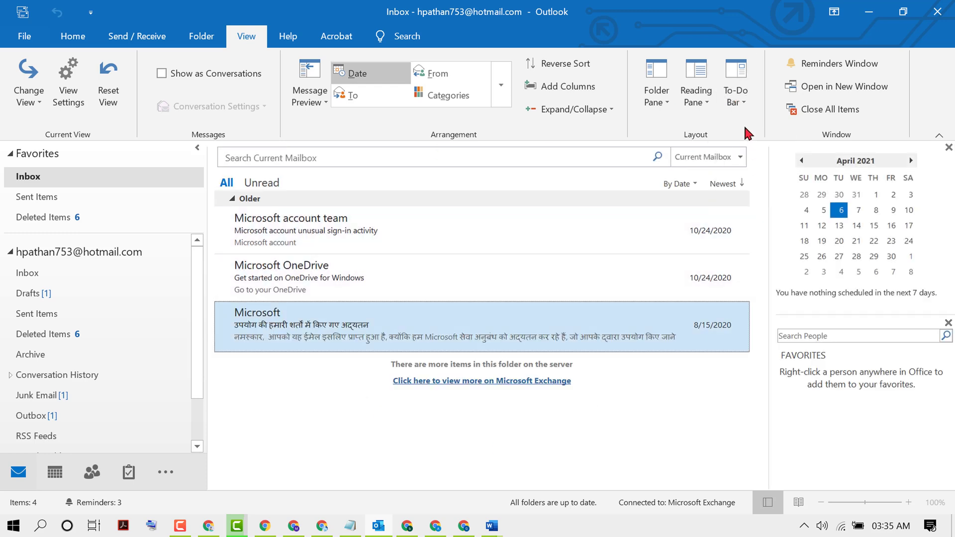
click(745, 104)
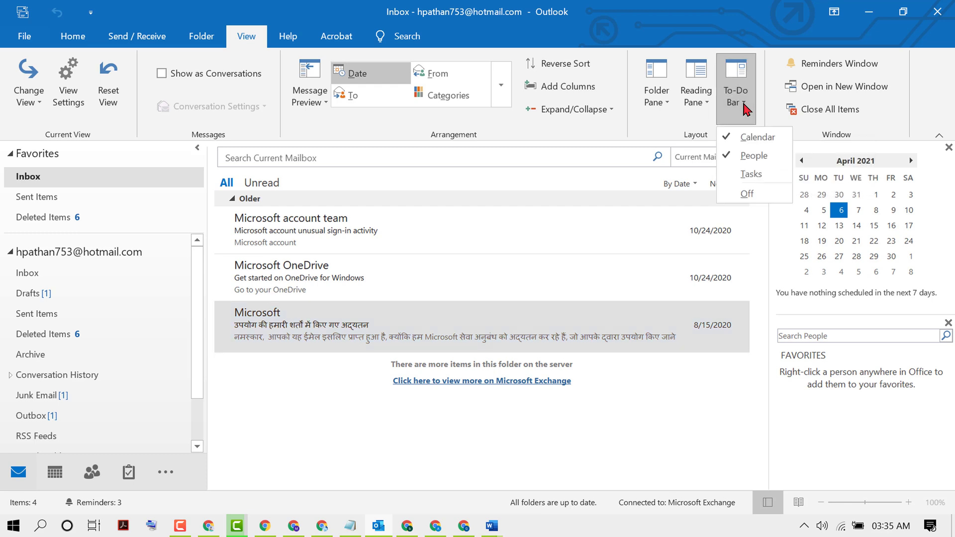
click(748, 175)
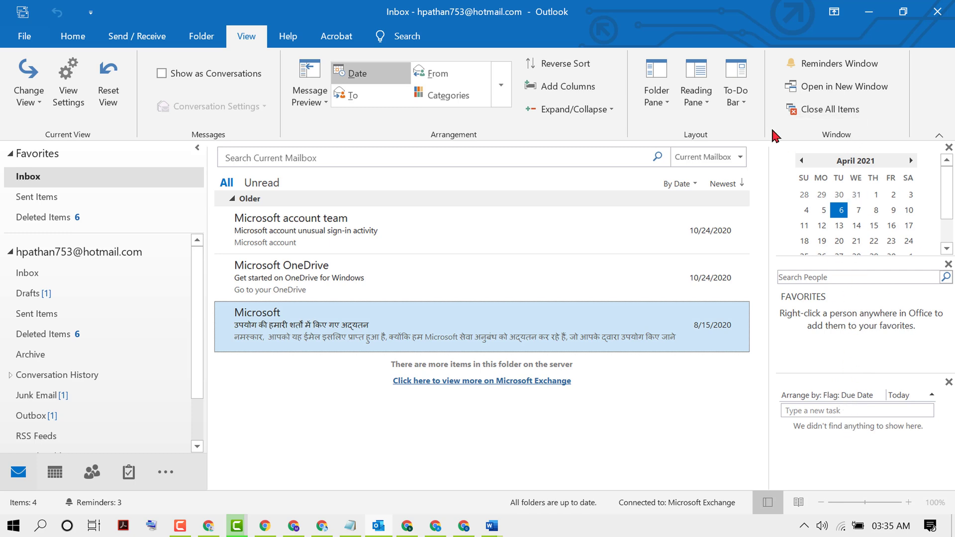
Remove Calendar, People and Tasks from the To-Do Bar, hiding it again.
click(744, 110)
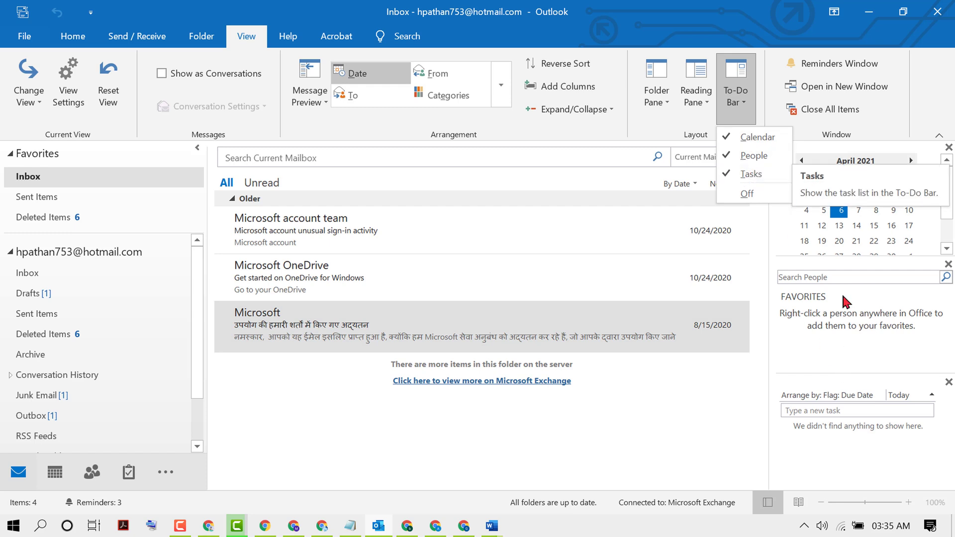
click(736, 139)
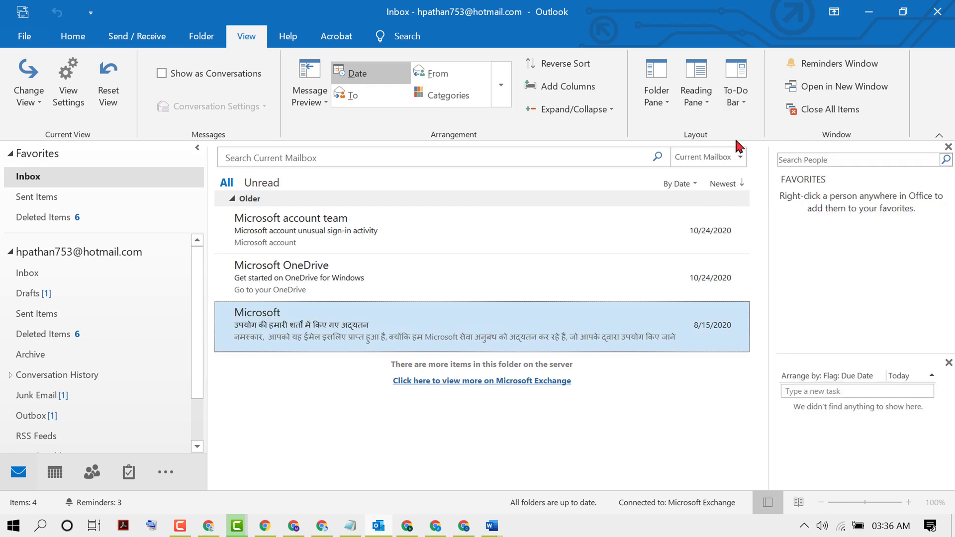
click(740, 112)
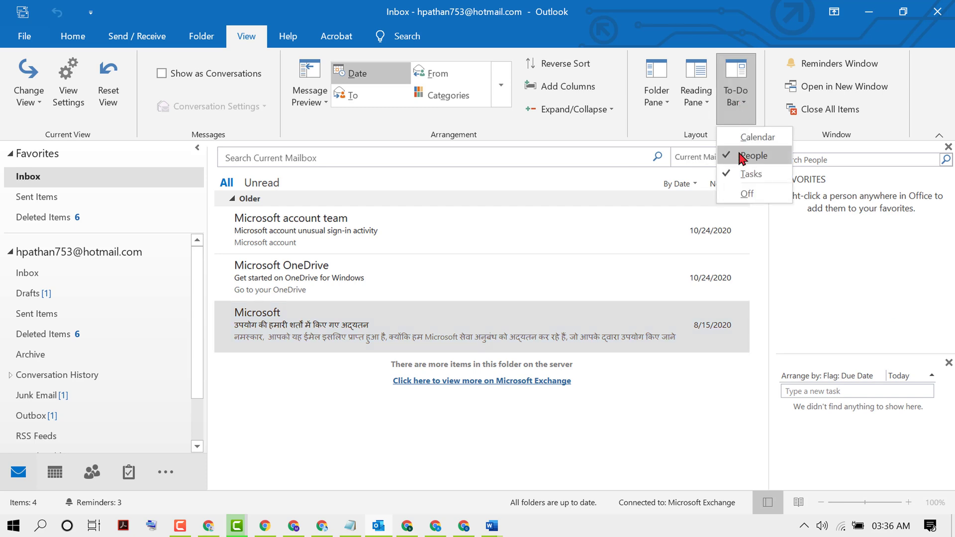
click(742, 157)
click(740, 112)
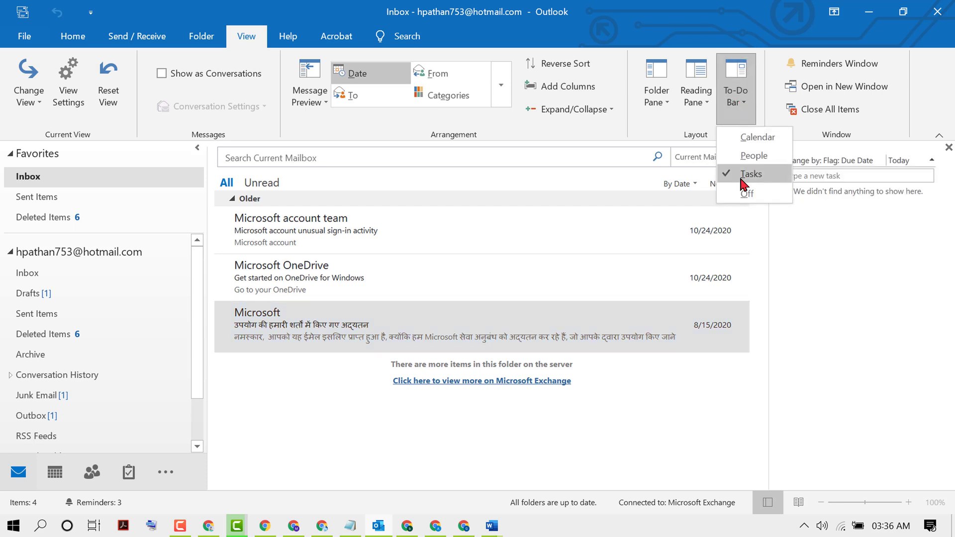
click(741, 175)
click(746, 105)
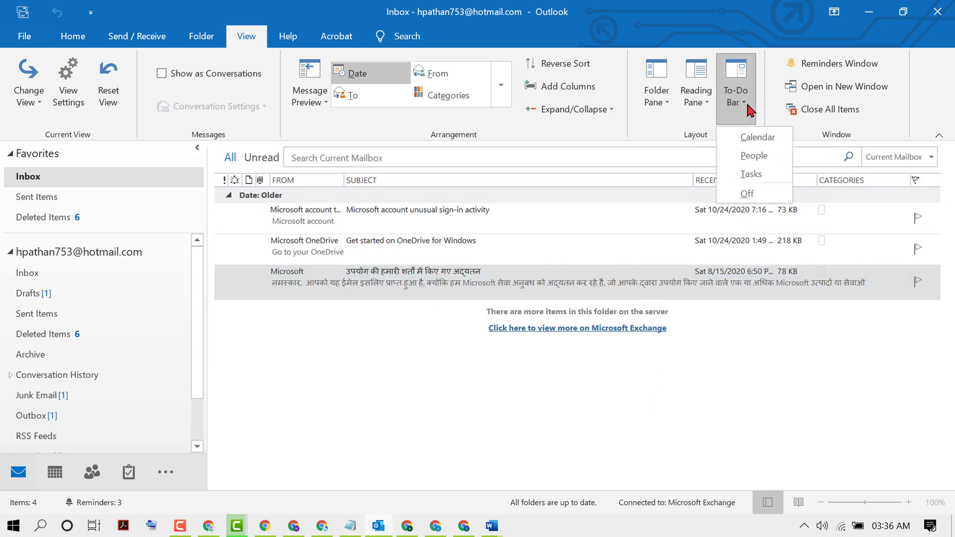
key(Escape)
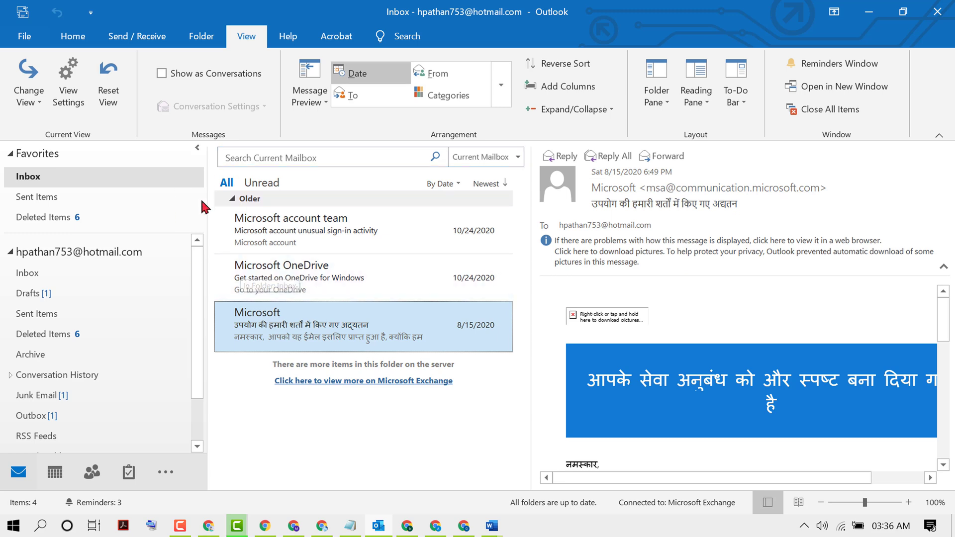
Arrange the Inbox by From, then Size, and finally Subject.
click(454, 184)
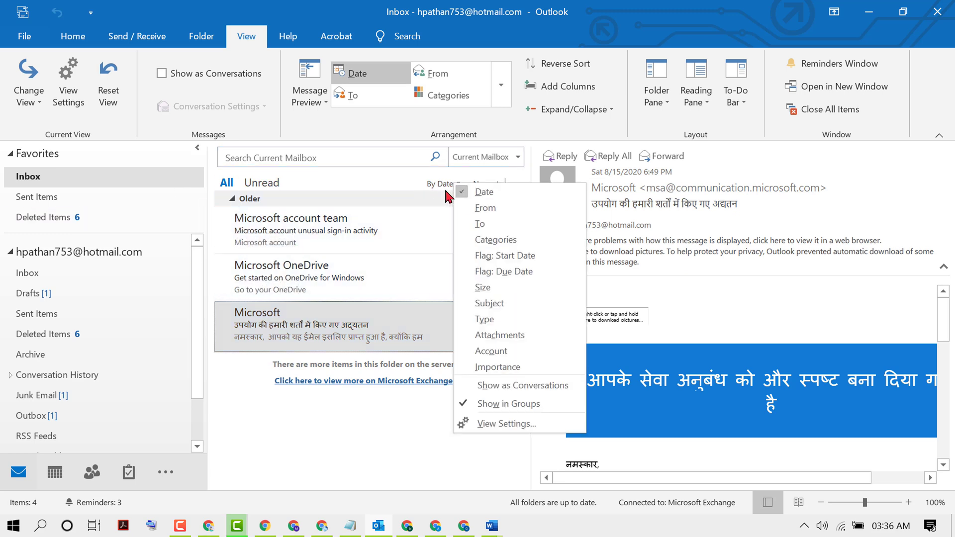
click(505, 207)
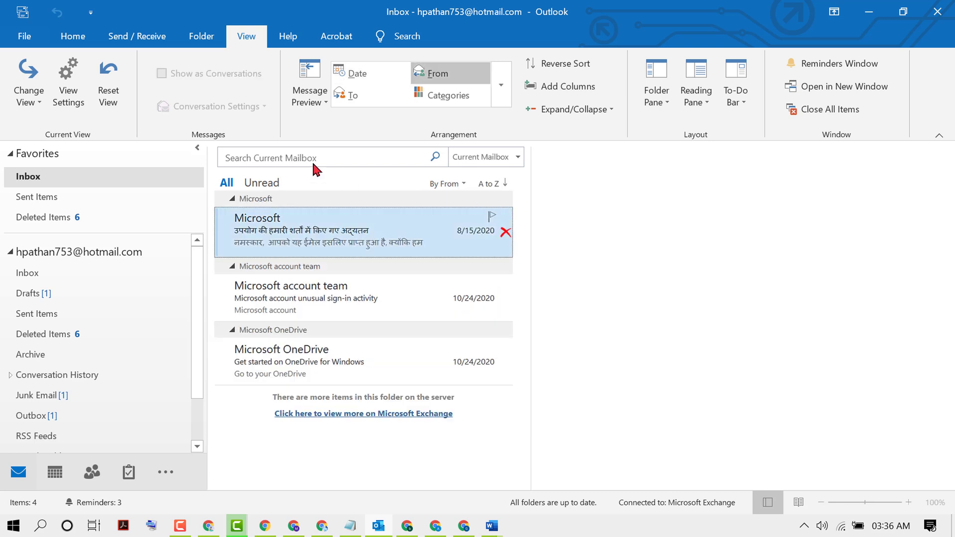
click(464, 185)
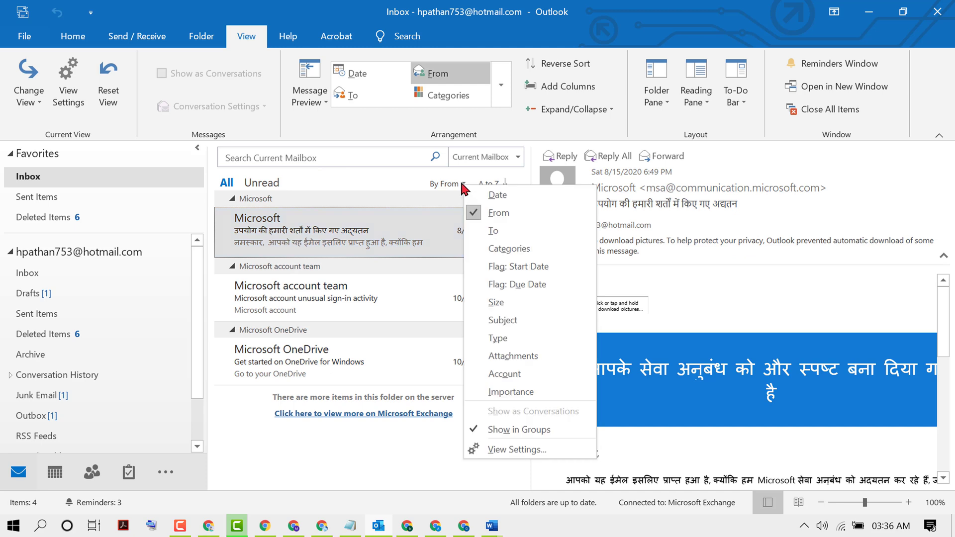
click(495, 308)
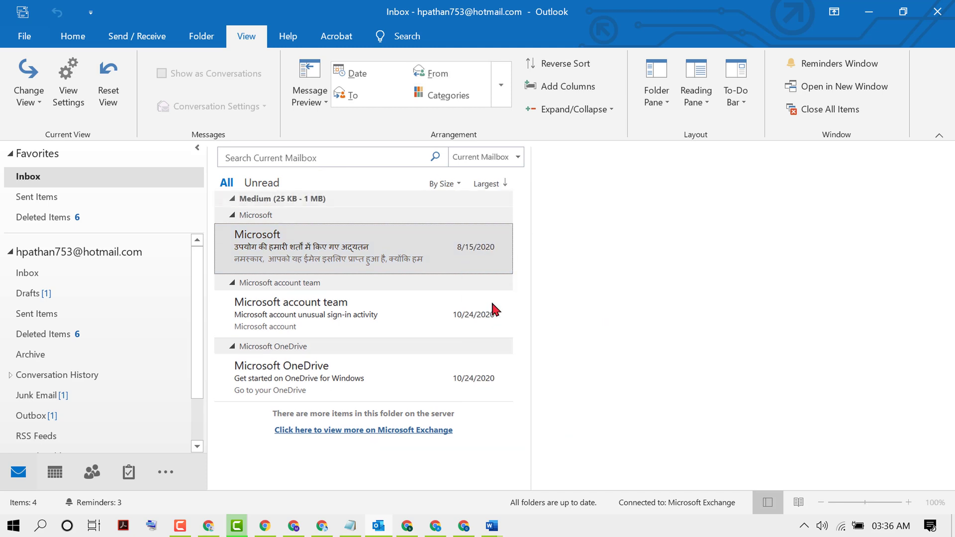
click(460, 185)
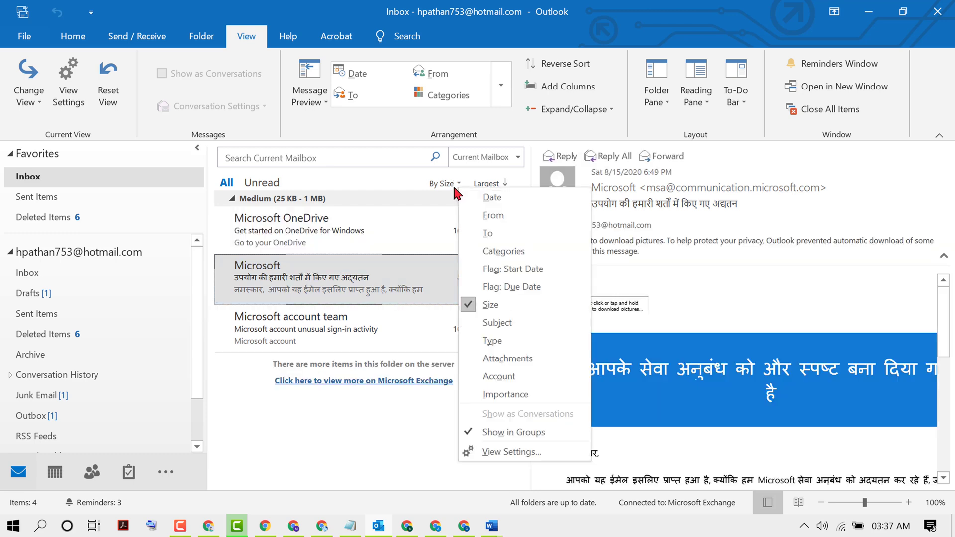
click(500, 325)
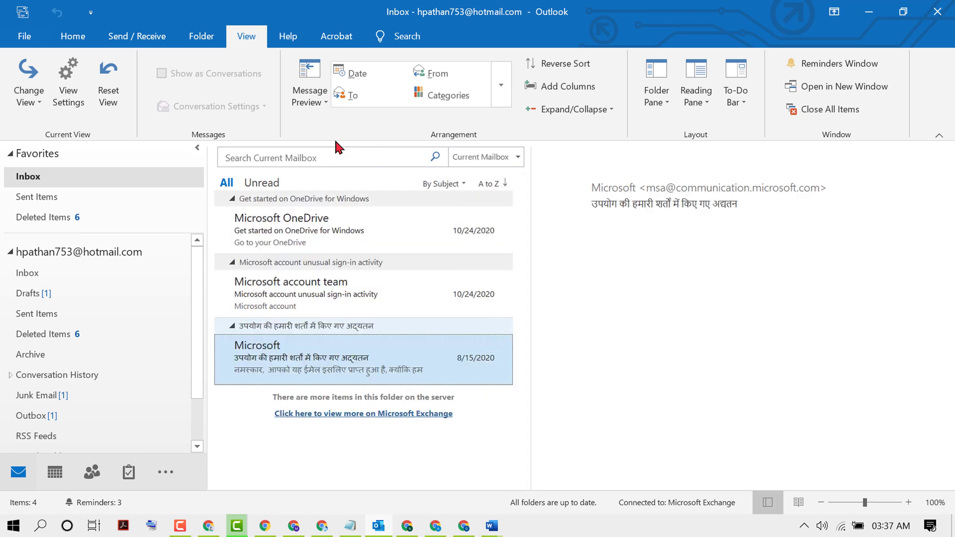
click(518, 157)
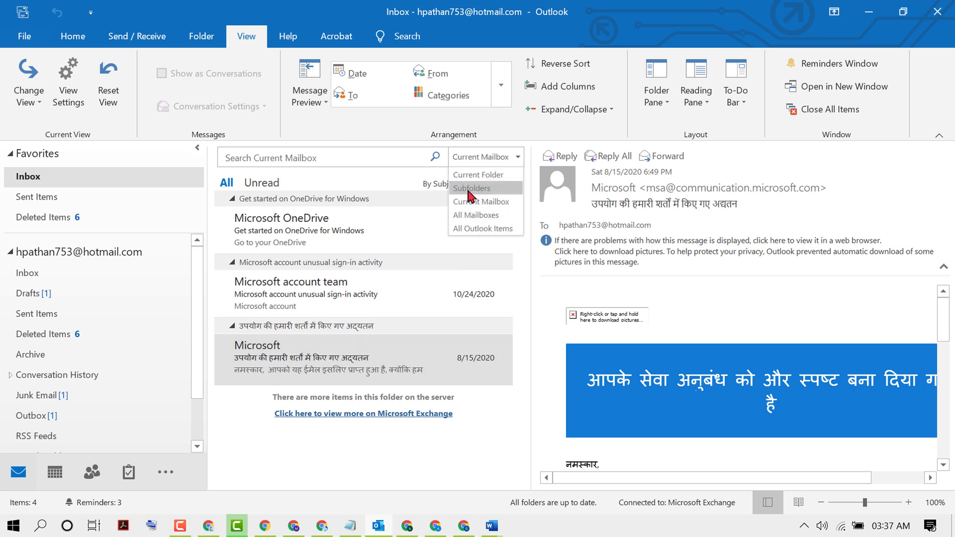
Set the search scope to Subfolders, then Current Mailbox, and finally All Mailboxes.
click(470, 189)
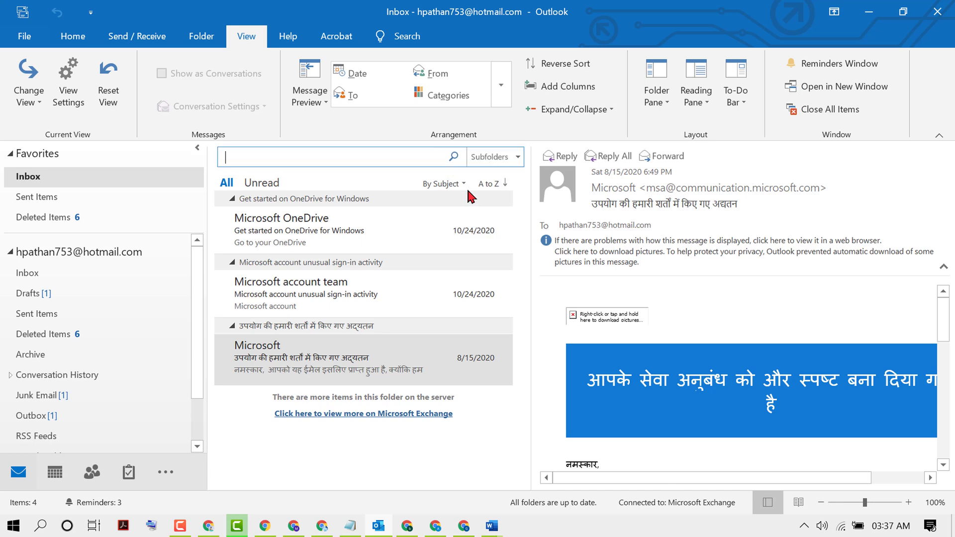
click(520, 160)
click(504, 202)
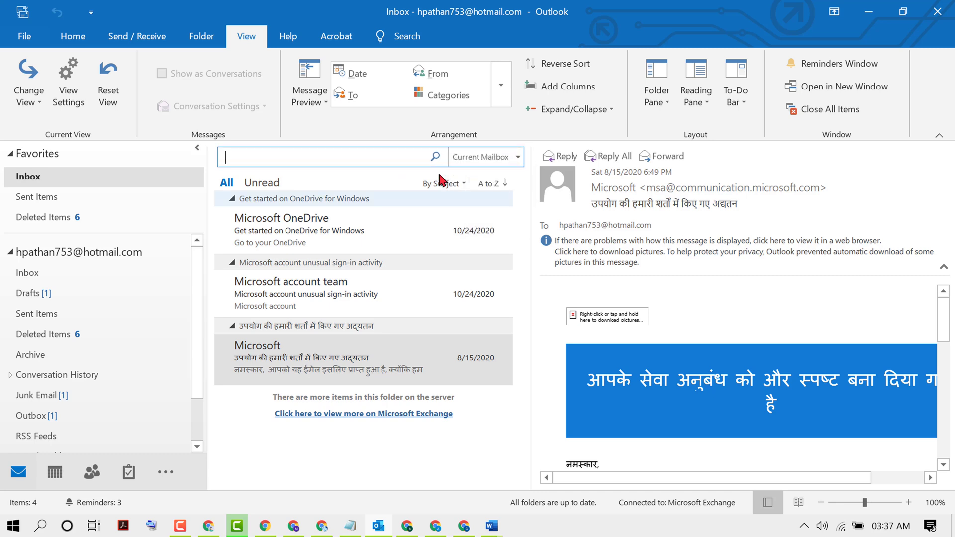
click(515, 158)
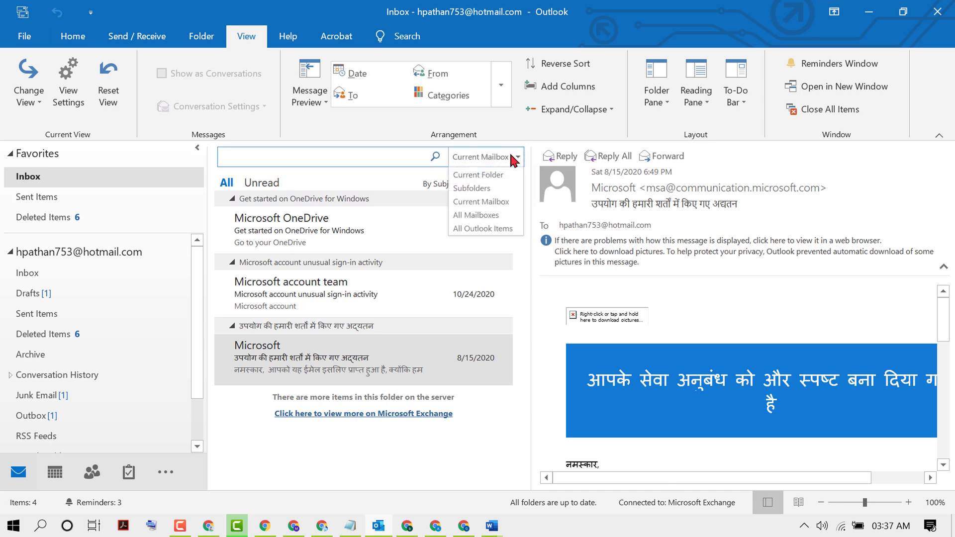
click(470, 216)
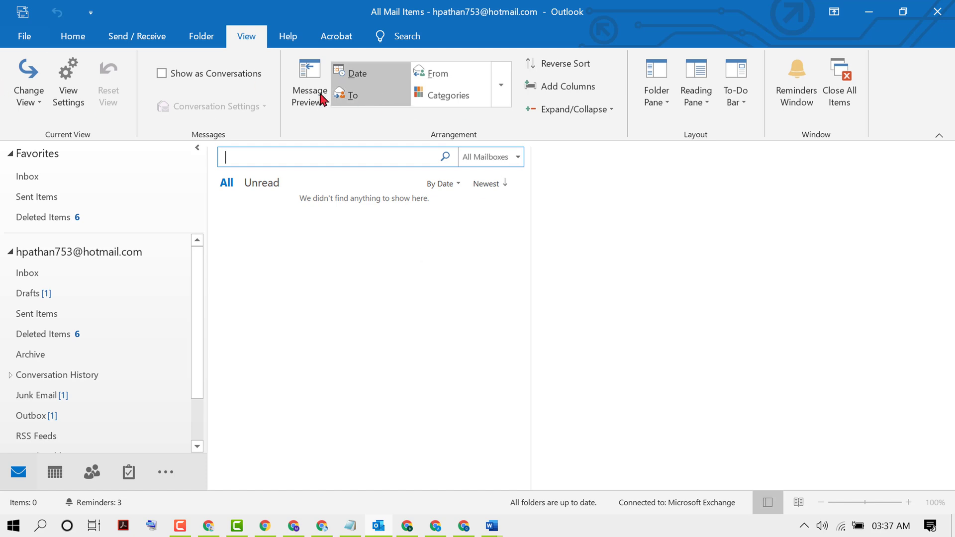
Switch the mail view to Preview, then to Single.
click(33, 113)
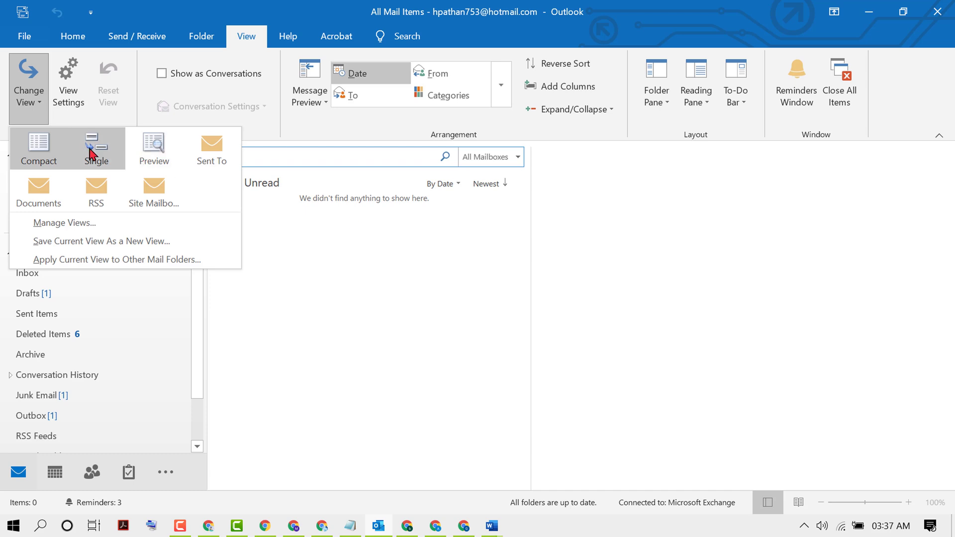
click(161, 156)
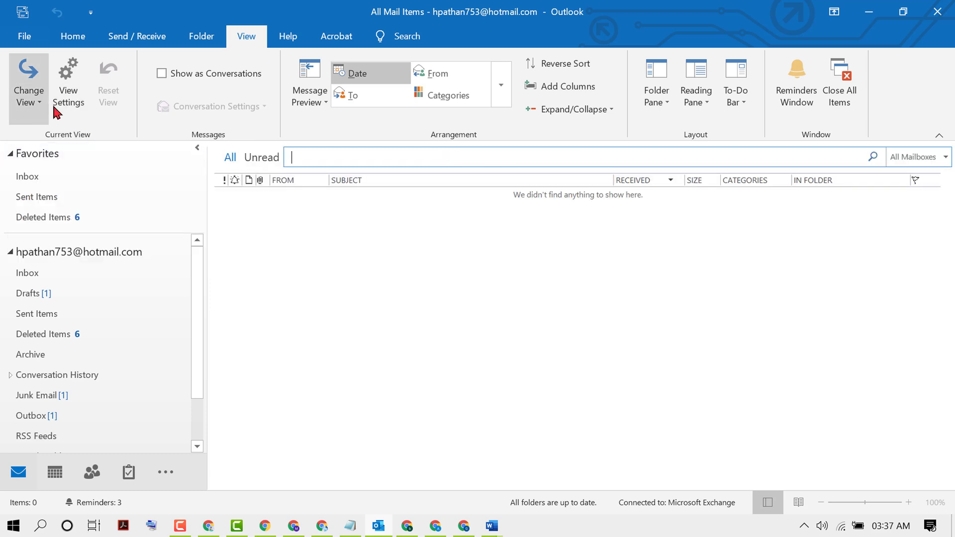
click(28, 100)
click(117, 154)
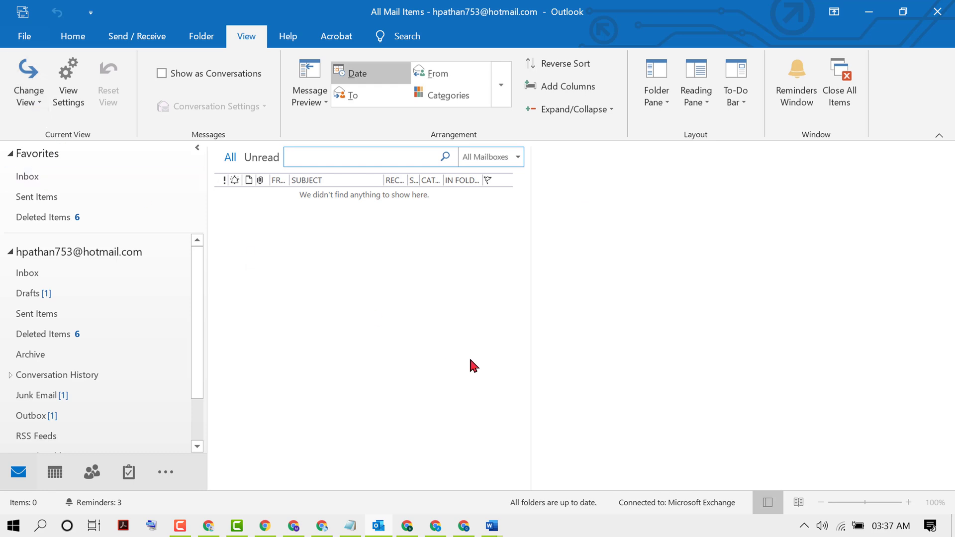